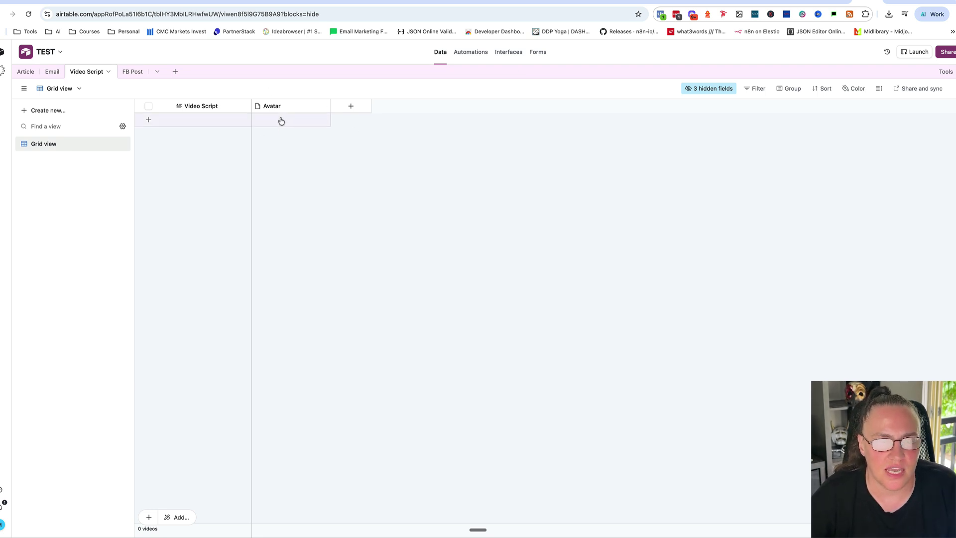
Switch to n8n, execute the Google Drive search for influencer2.png, and open the Create a record node
left_click(896, 2)
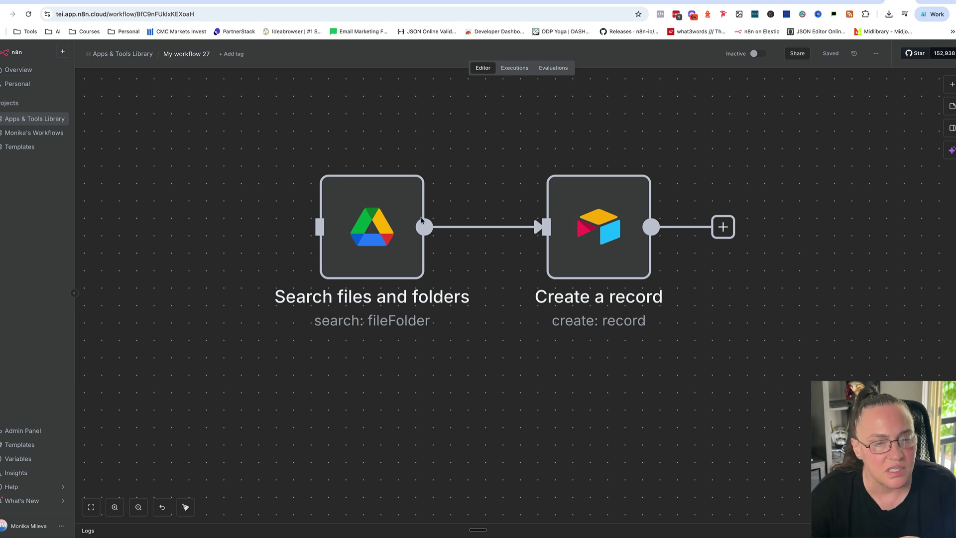
mouse_move(374, 227)
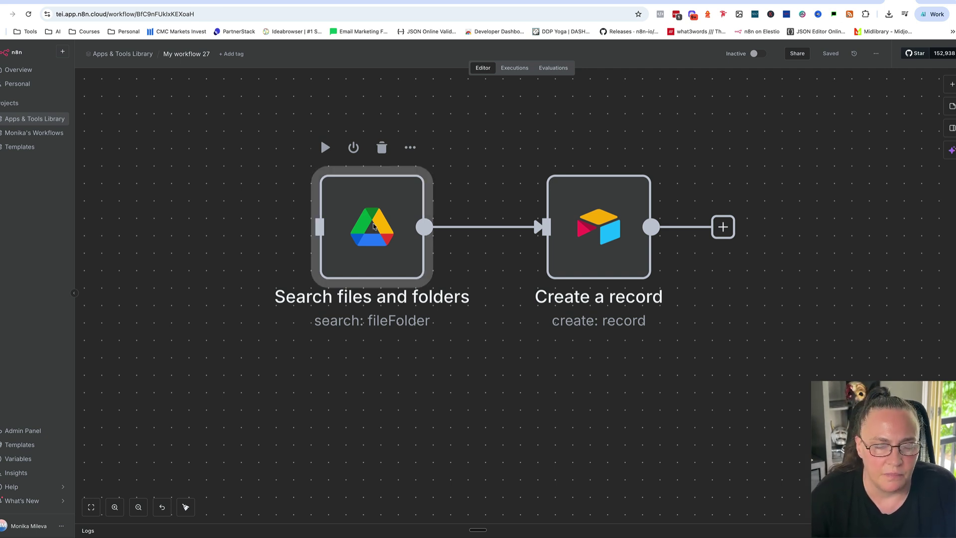
double_click(374, 227)
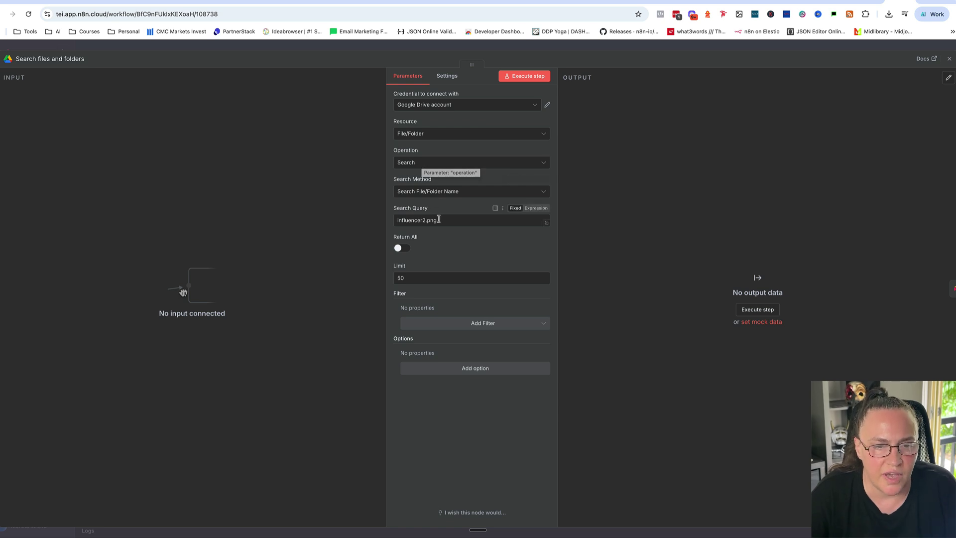
left_click_drag(438, 220, 394, 221)
left_click(446, 251)
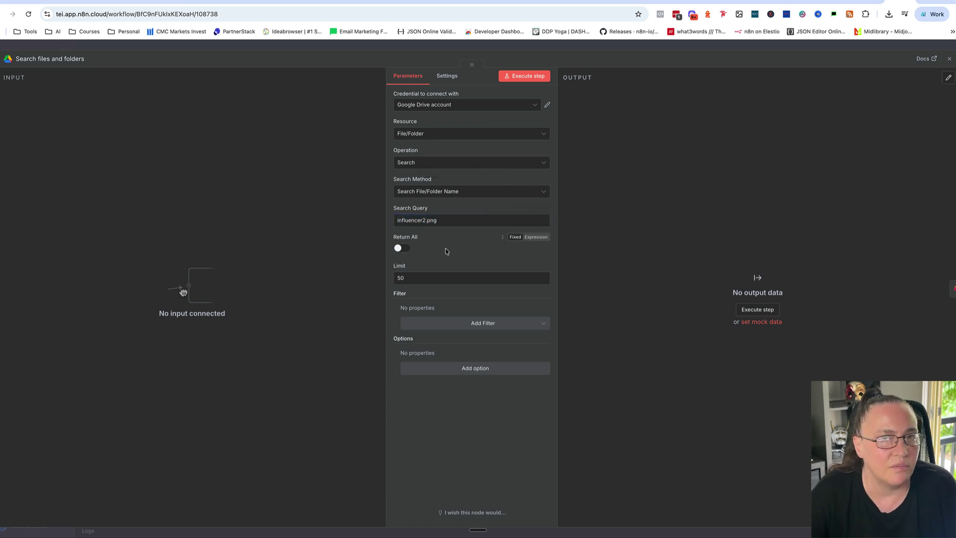
left_click(516, 78)
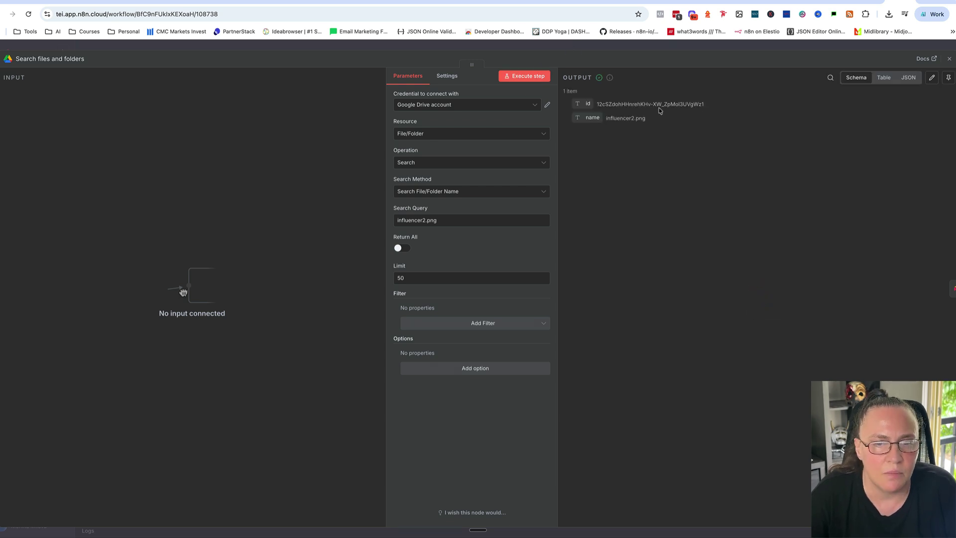
left_click(669, 48)
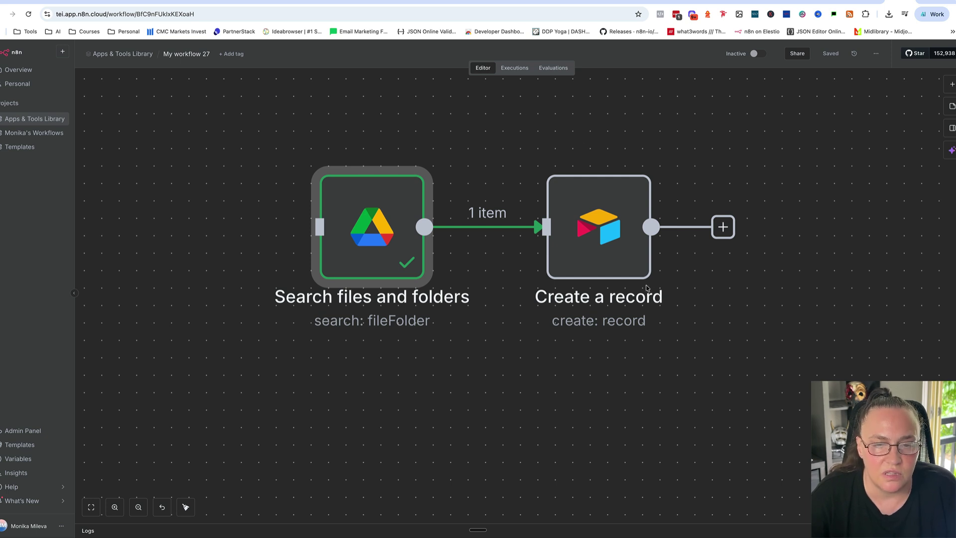
double_click(599, 233)
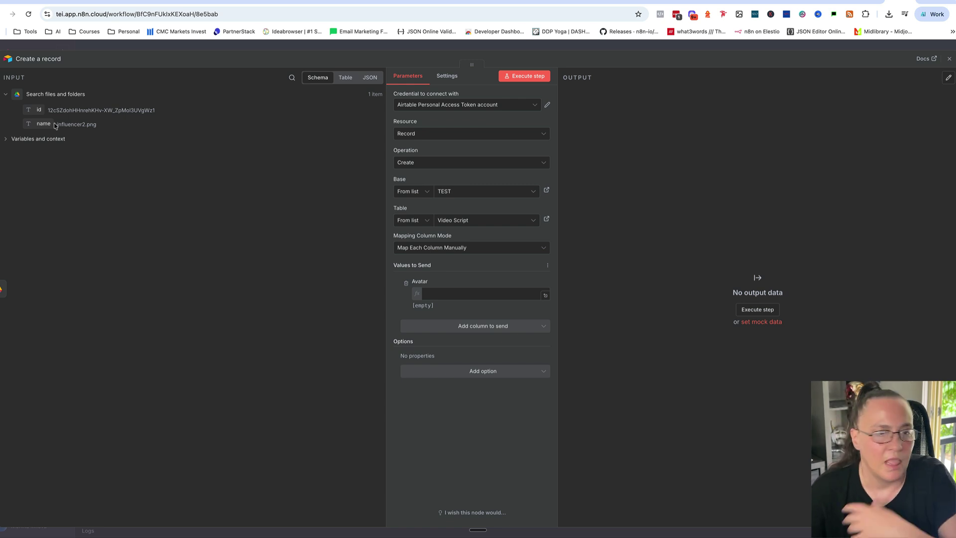
Try to create the record with the Drive file's id mapped to the Avatar column, and expand the error details
left_click_drag(38, 110, 457, 294)
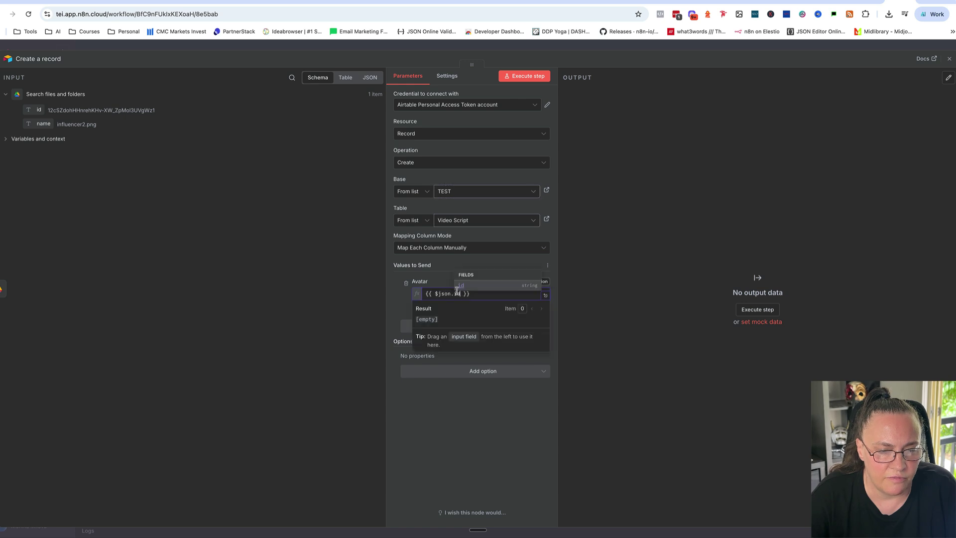
left_click(400, 298)
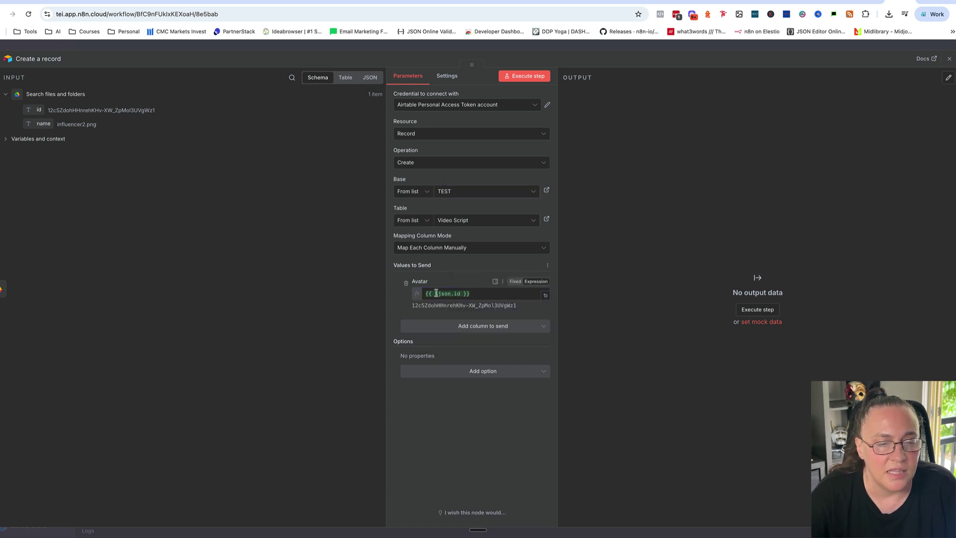
left_click(866, 1)
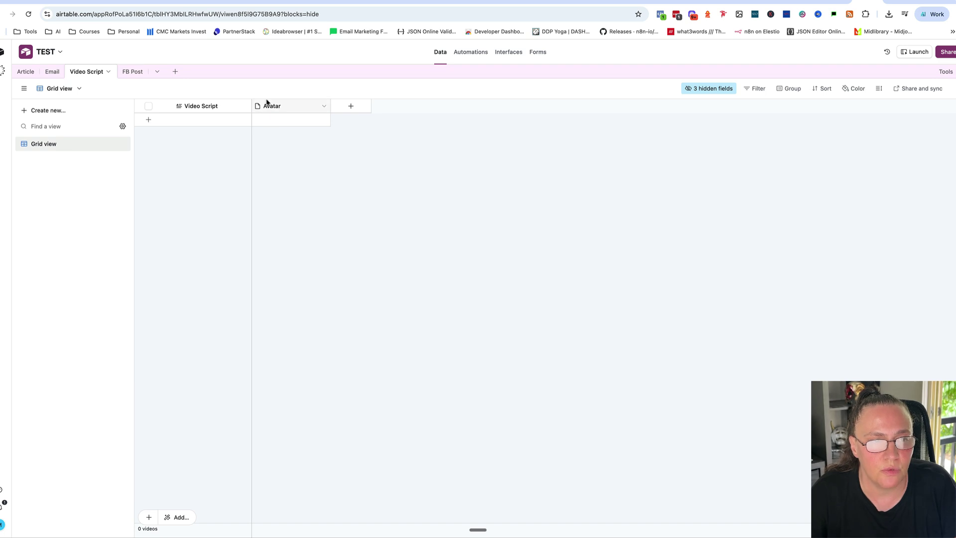
left_click(900, 2)
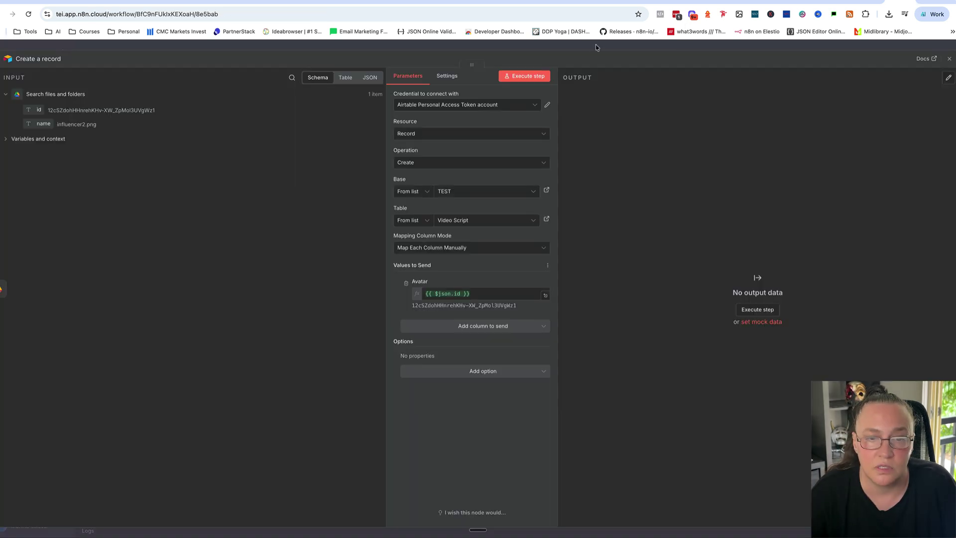
left_click(525, 77)
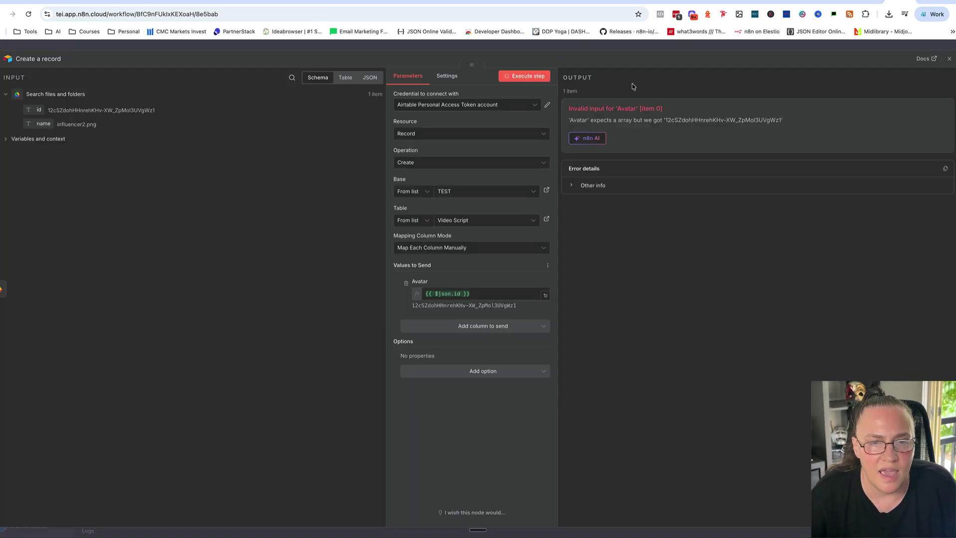
left_click(576, 187)
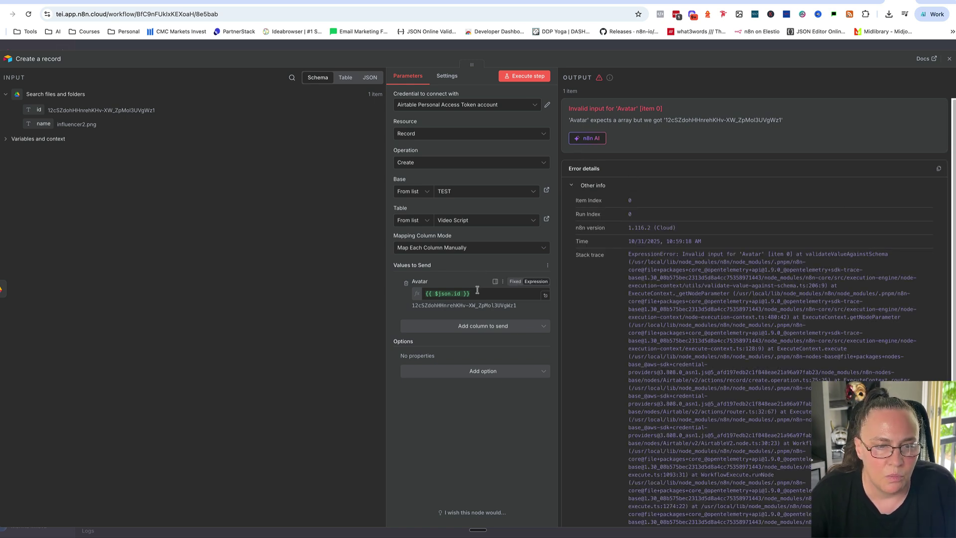
Try to create the record with the Drive file's name mapped to the Avatar column in place of the id
left_click_drag(469, 293, 429, 295)
key("BackSpace")
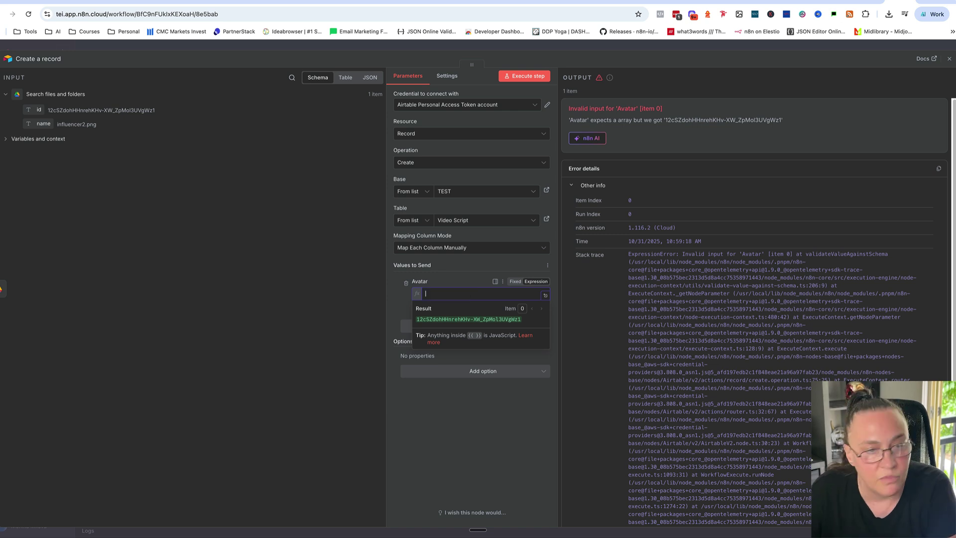
left_click_drag(33, 125, 454, 295)
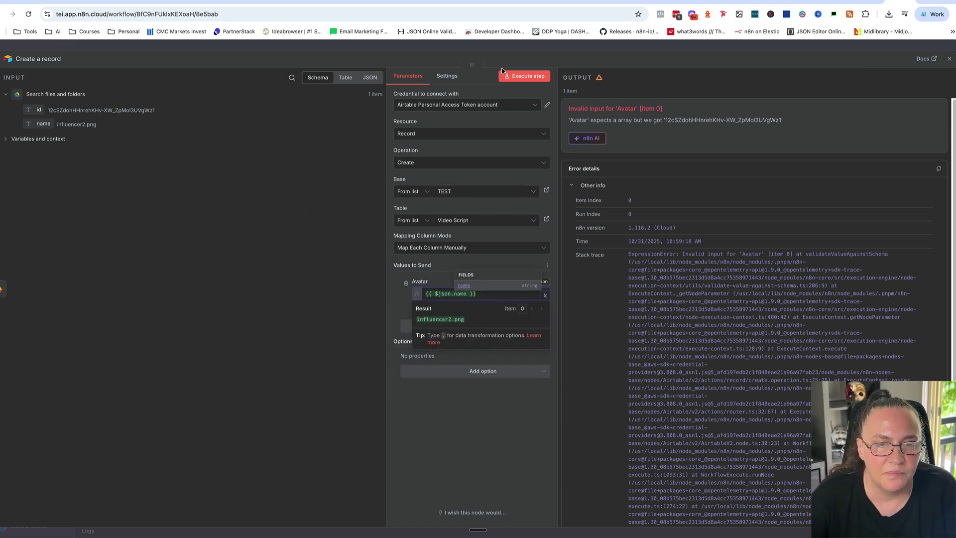
left_click(524, 77)
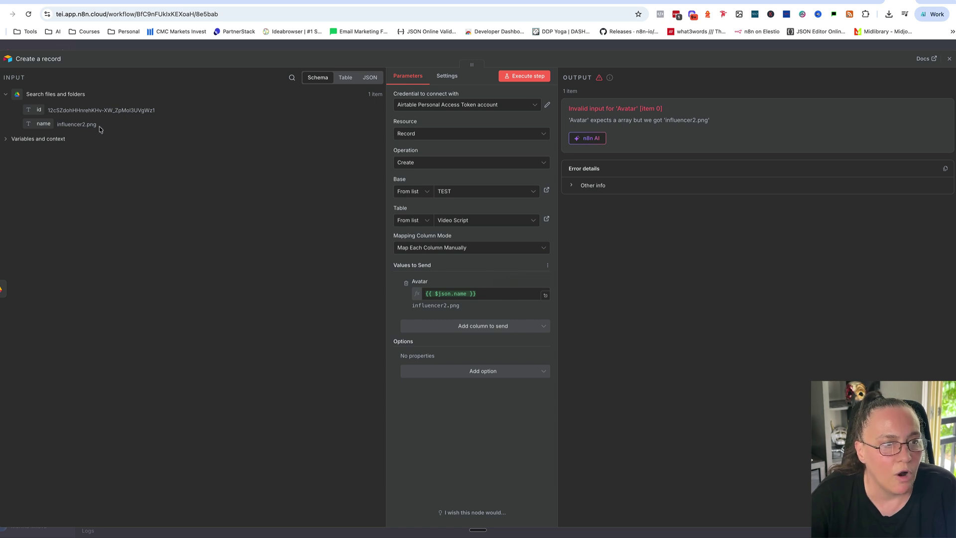
left_click_drag(100, 129, 24, 107)
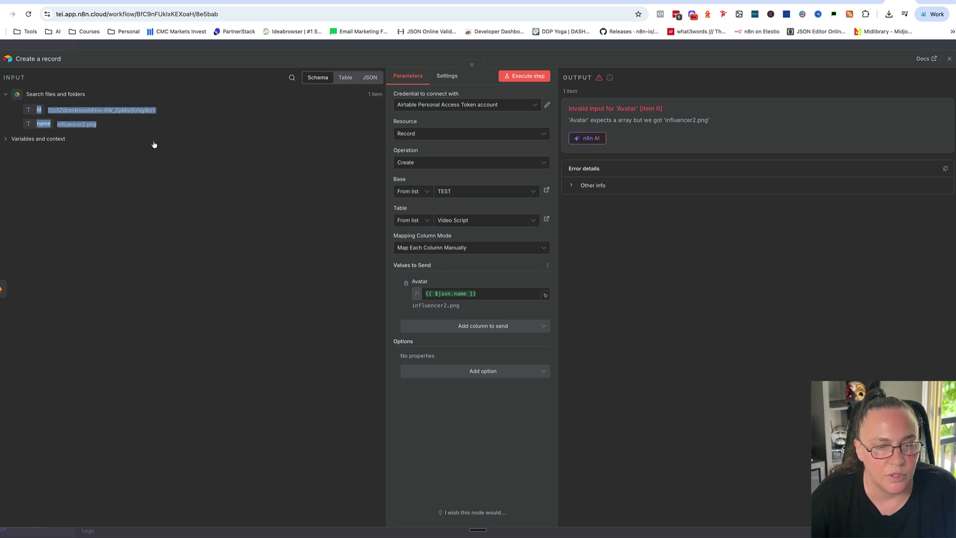
left_click(546, 296)
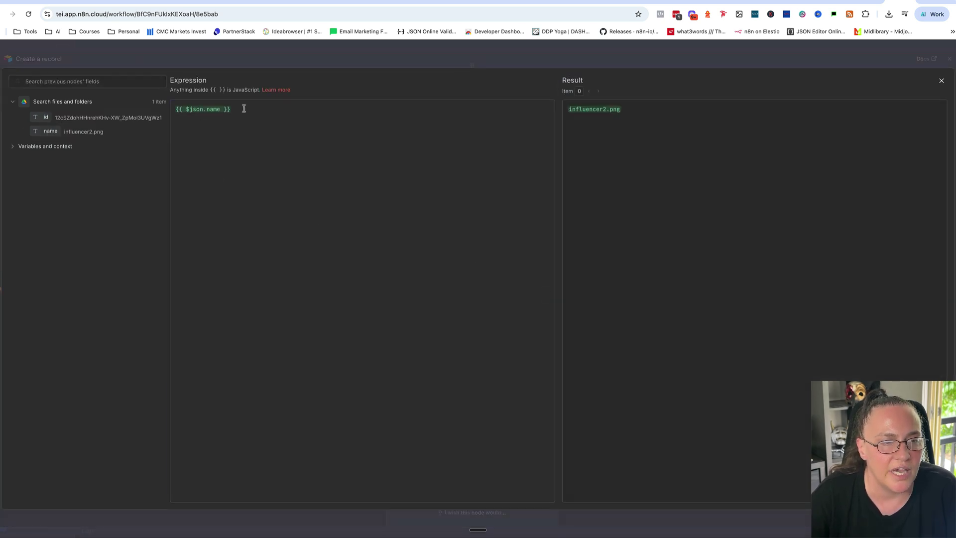
left_click_drag(244, 108, 174, 101)
key("BackSpace")
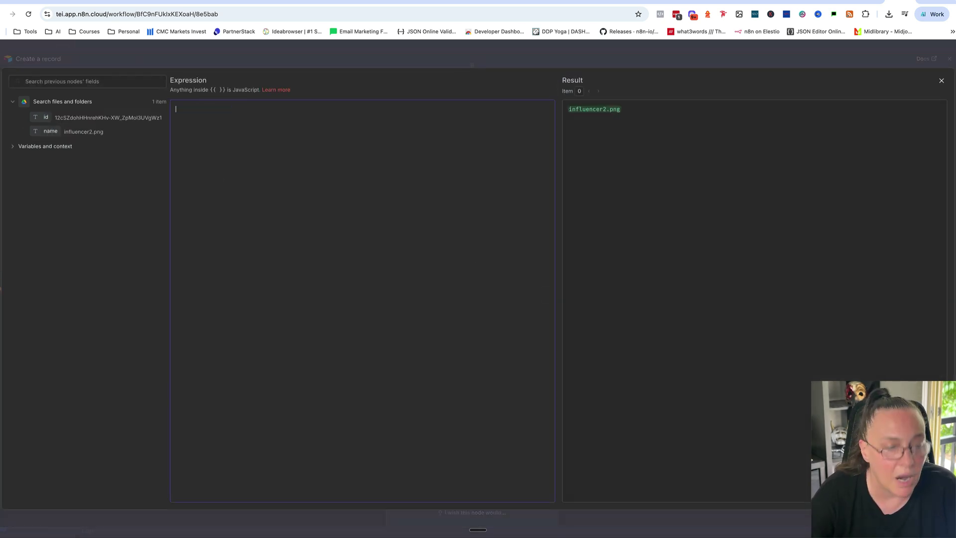
type("{{ [{ \"url\": \"https://drive.google.com/uc?export=view&id=\" + $json.id }] }}")
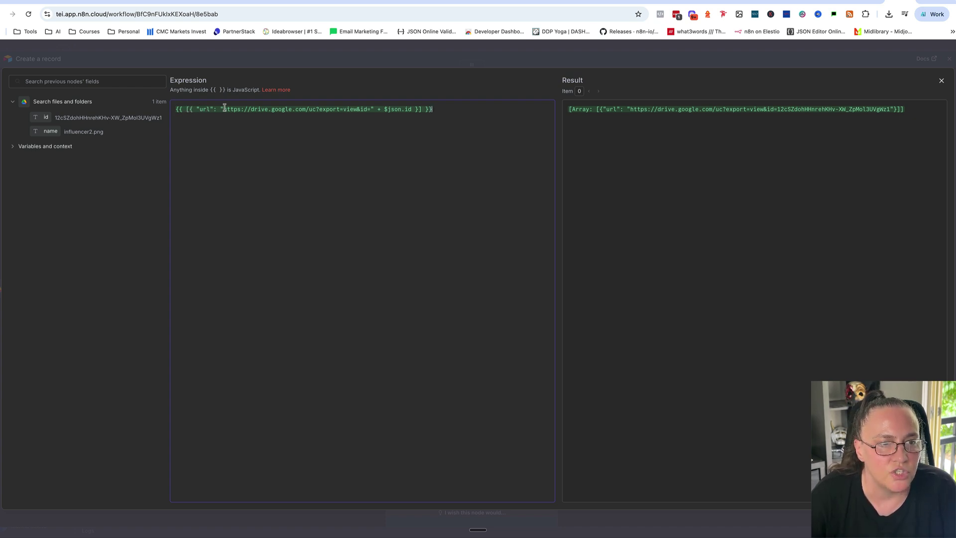
left_click_drag(224, 108, 369, 111)
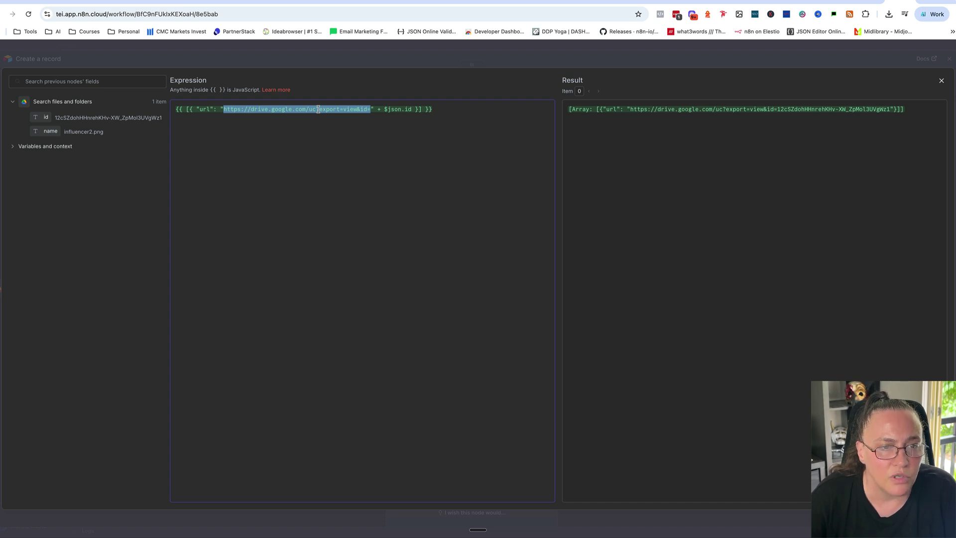
left_click(375, 109)
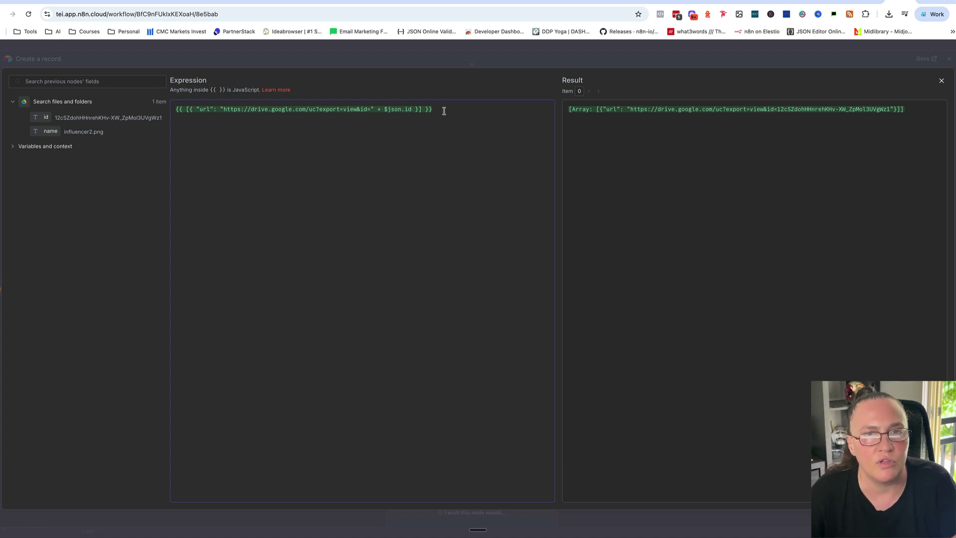
left_click_drag(441, 109, 104, 109)
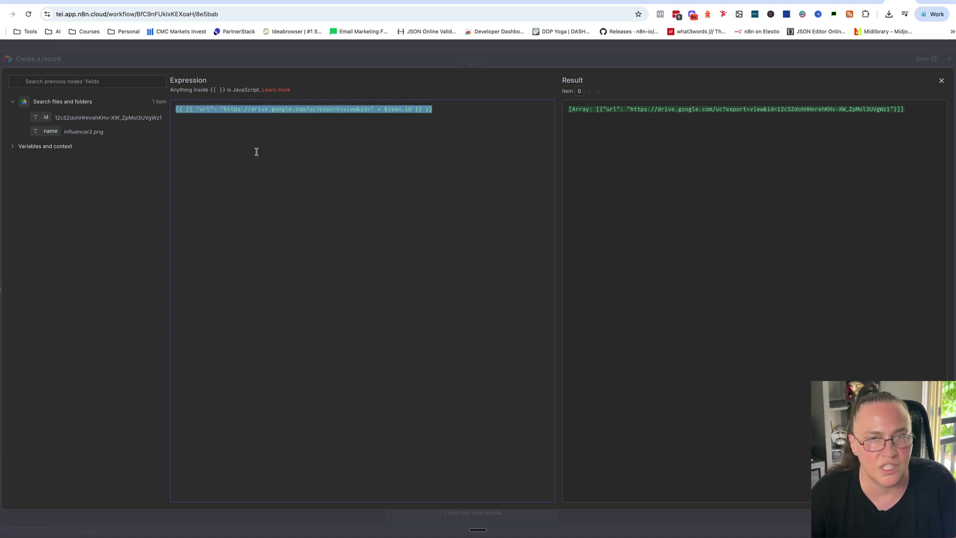
left_click(465, 108)
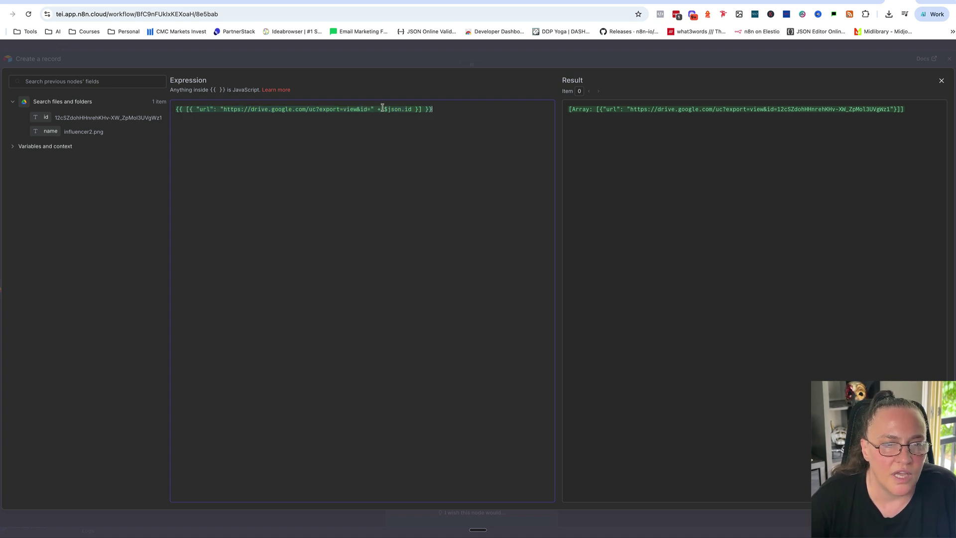
Remove $json.id from the Avatar URL expression and reinsert it from the search node's id field
left_click_drag(382, 108, 411, 108)
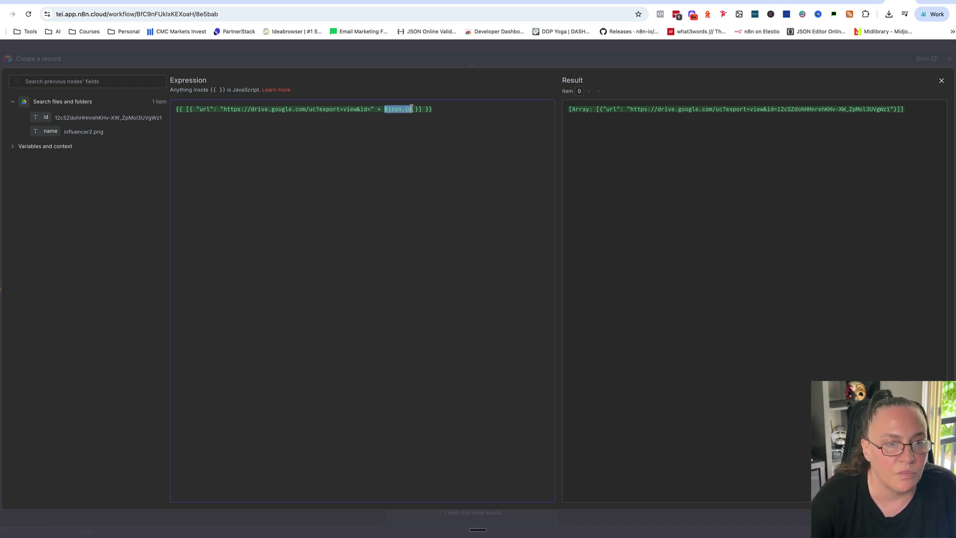
key("BackSpace")
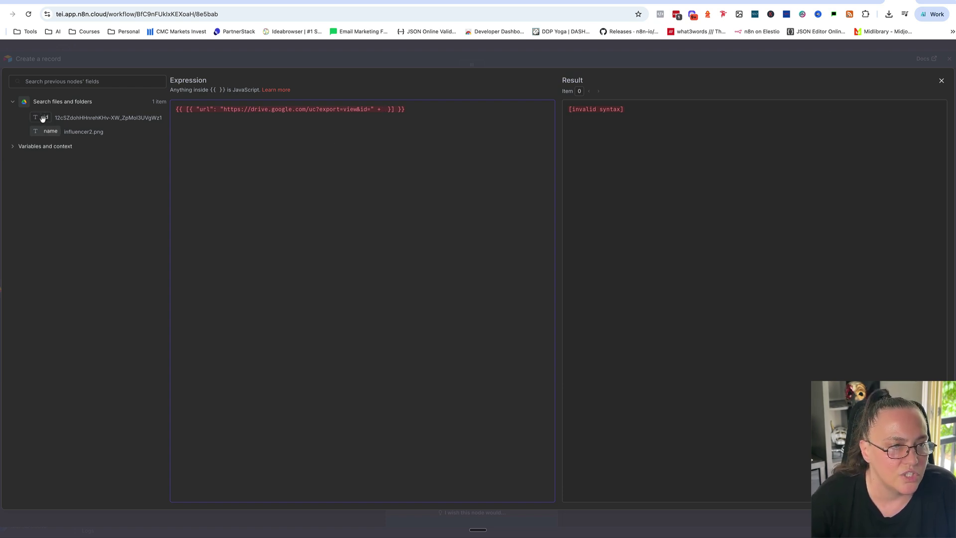
left_click_drag(40, 117, 382, 110)
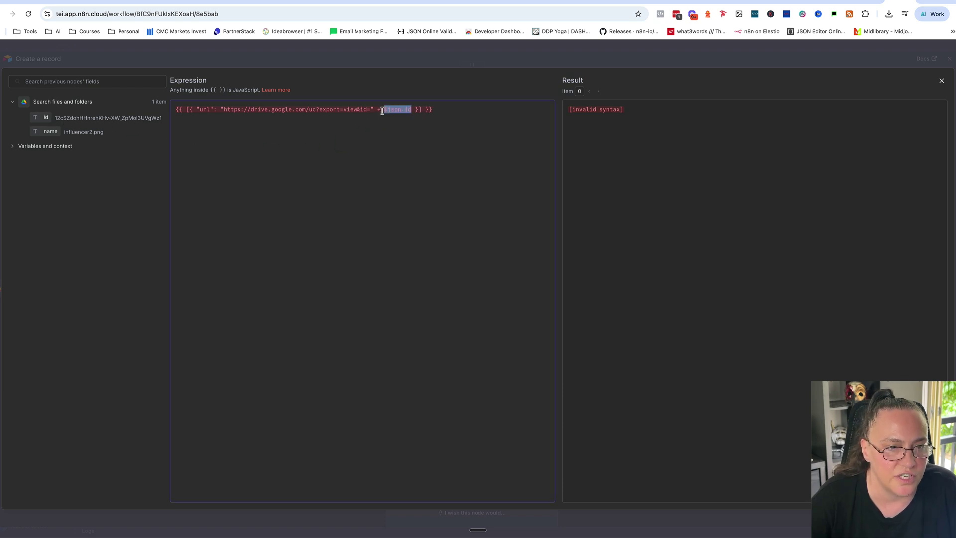
left_click(444, 108)
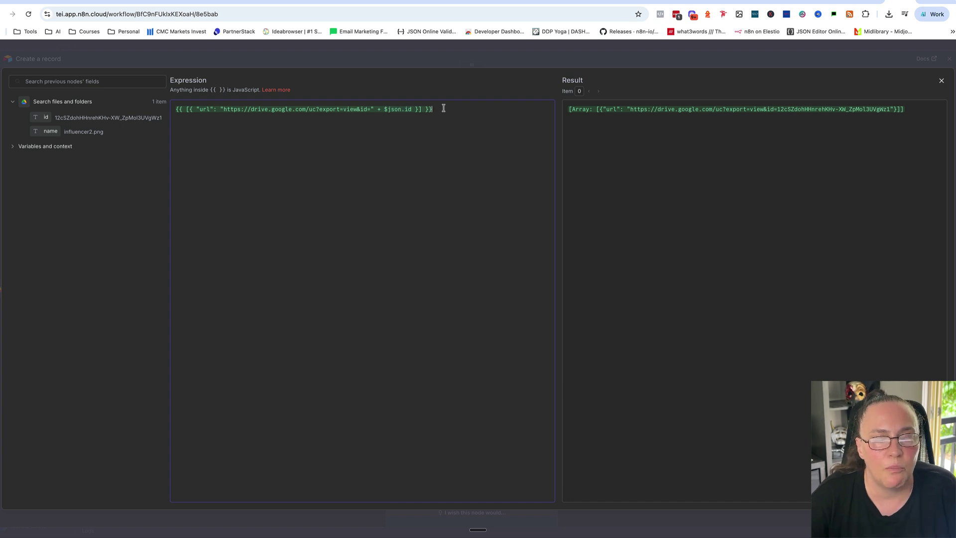
key("super+a")
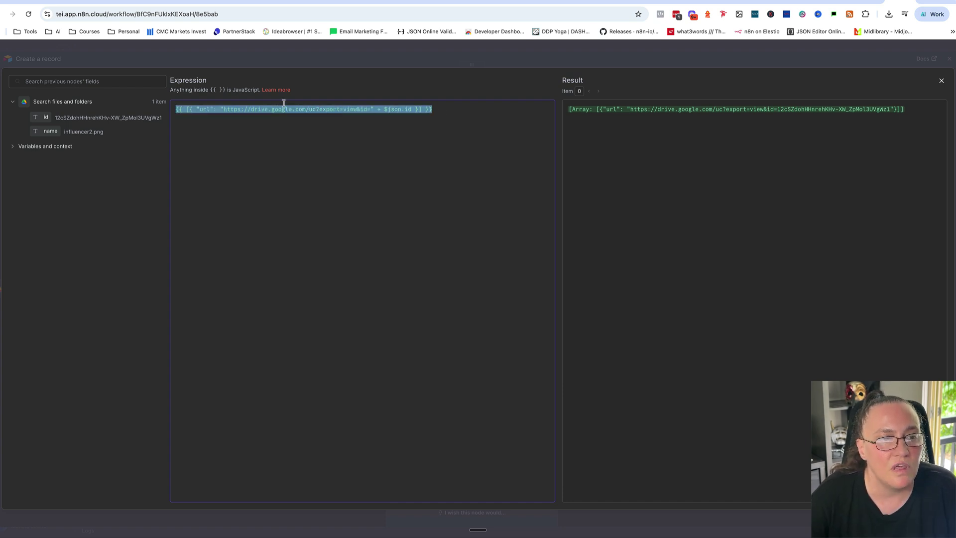
left_click(210, 121)
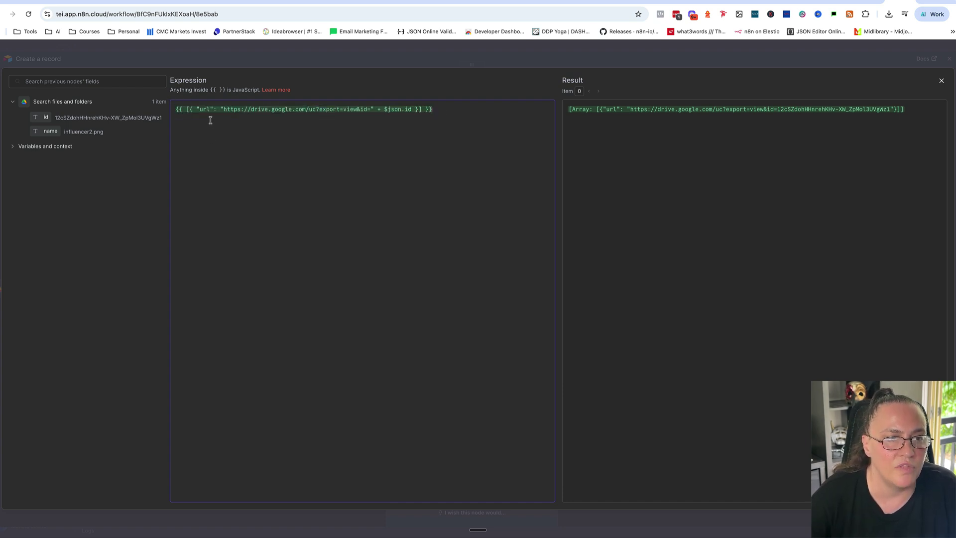
left_click_drag(221, 110, 372, 109)
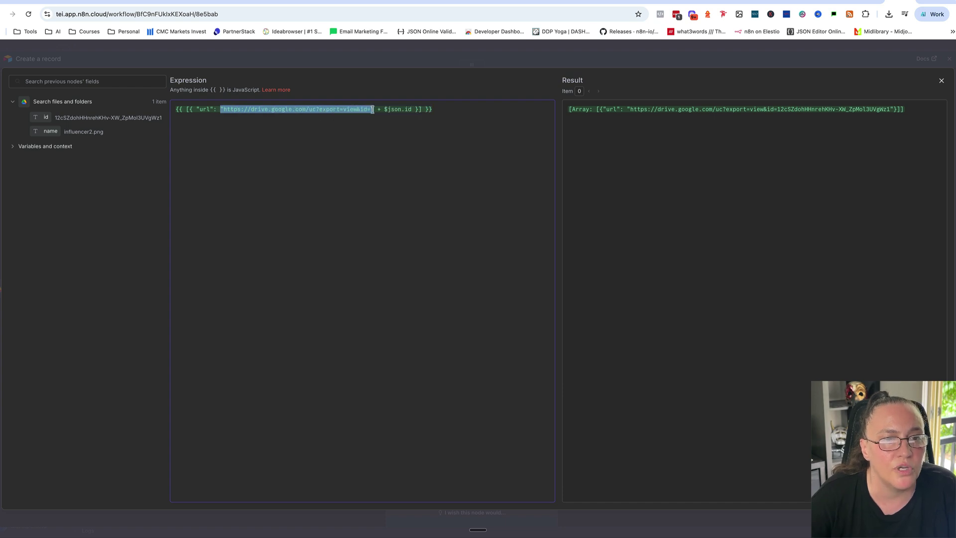
Close the expression editor, check the Video Script table in Airtable, and execute the Create a record step in n8n
left_click(468, 52)
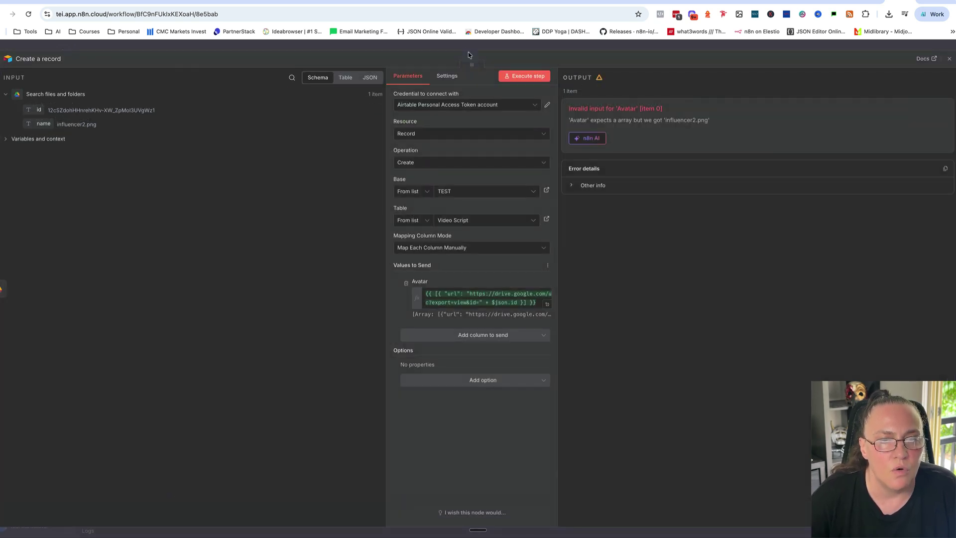
left_click(867, 1)
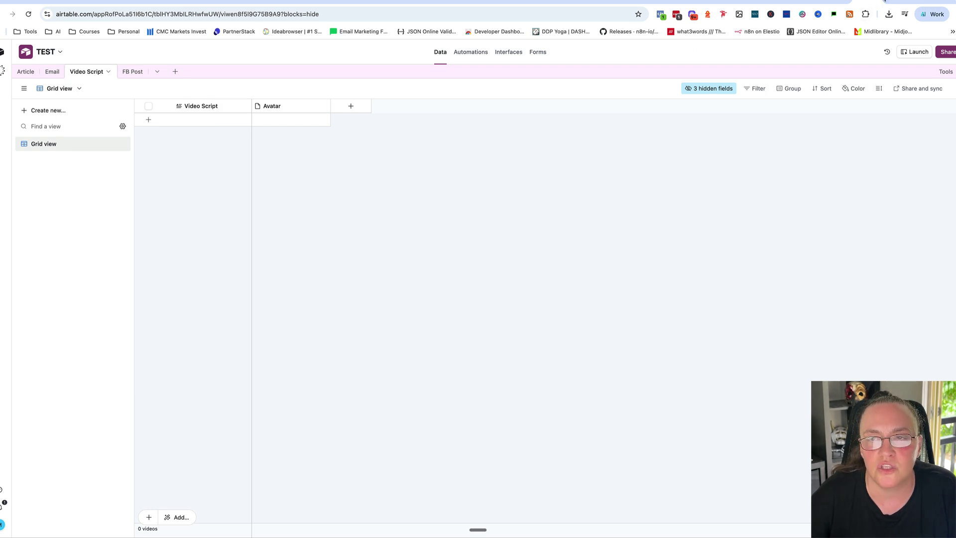
left_click(900, 1)
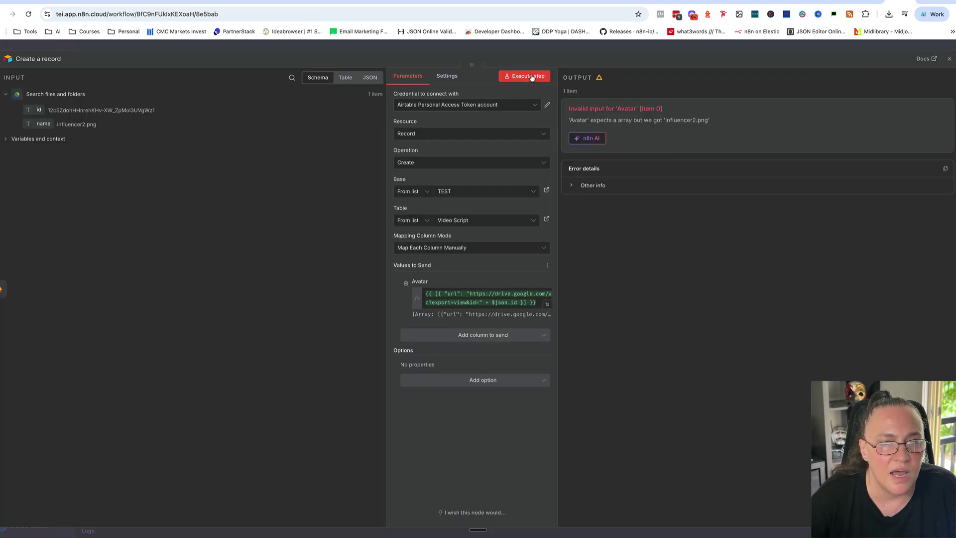
left_click(532, 77)
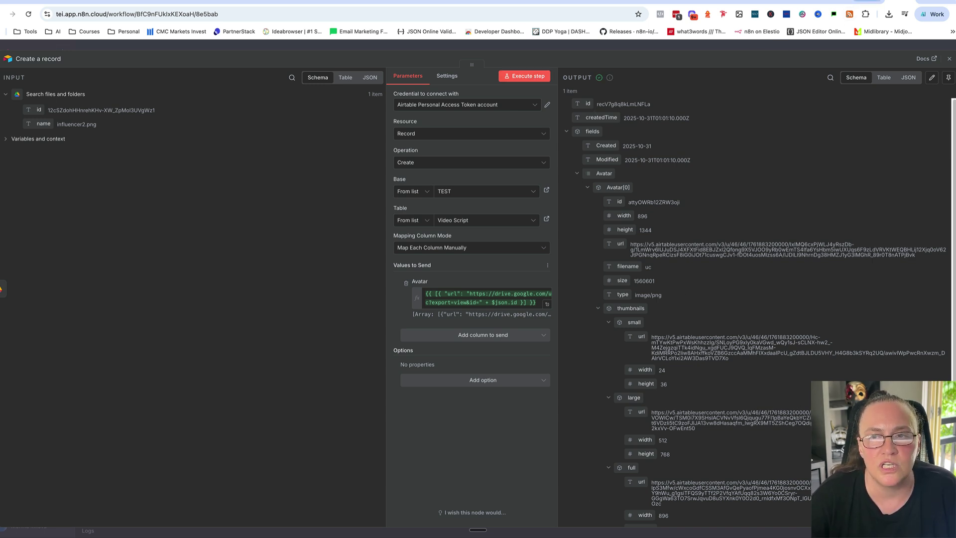
Check the new record in Airtable by reloading the Video Script table and previewing its Avatar attachment, and return to the n8n workflow
left_click(867, 1)
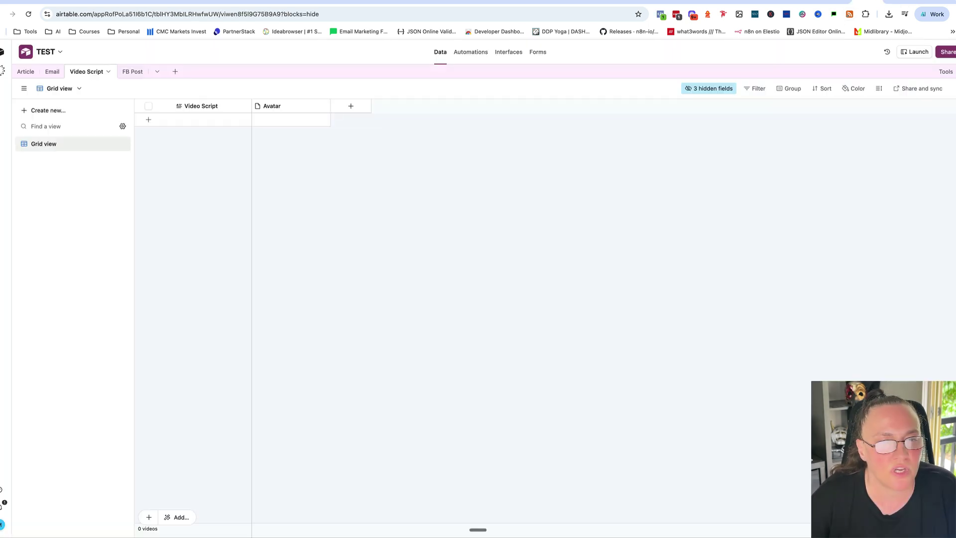
left_click(29, 14)
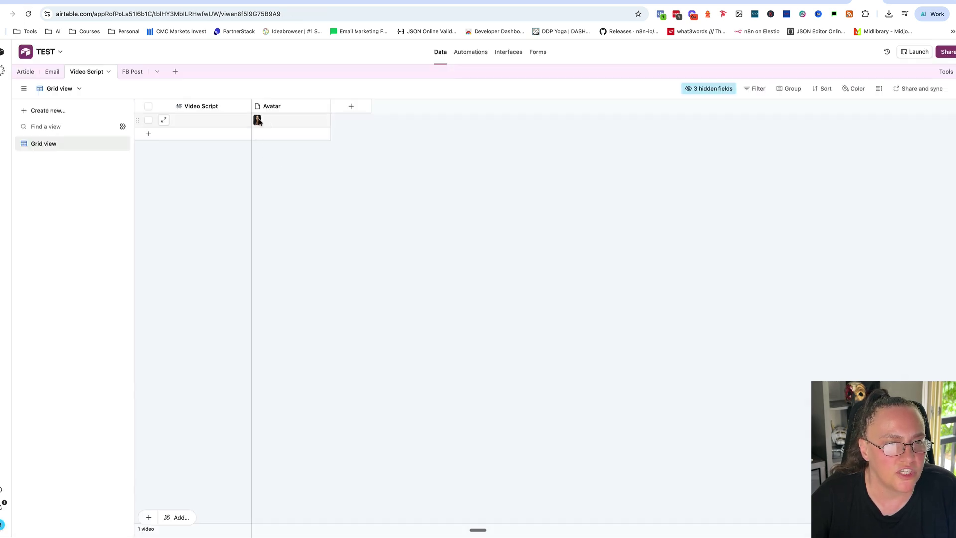
left_click(258, 121)
left_click(258, 121)
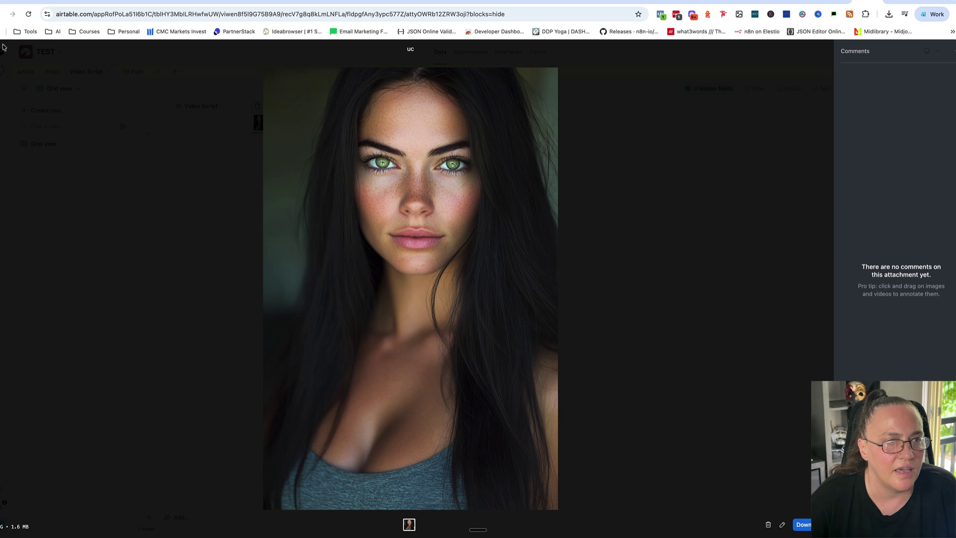
key("Escape")
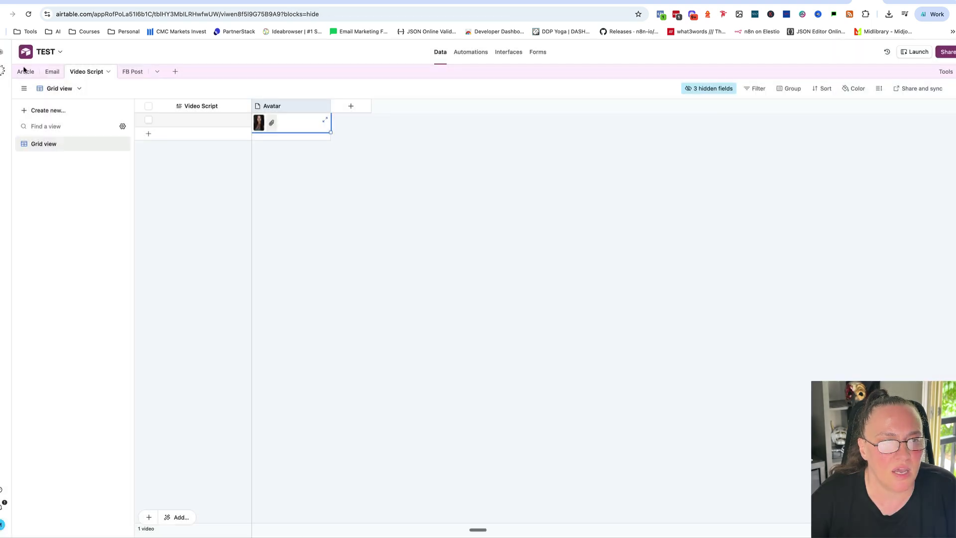
left_click(273, 175)
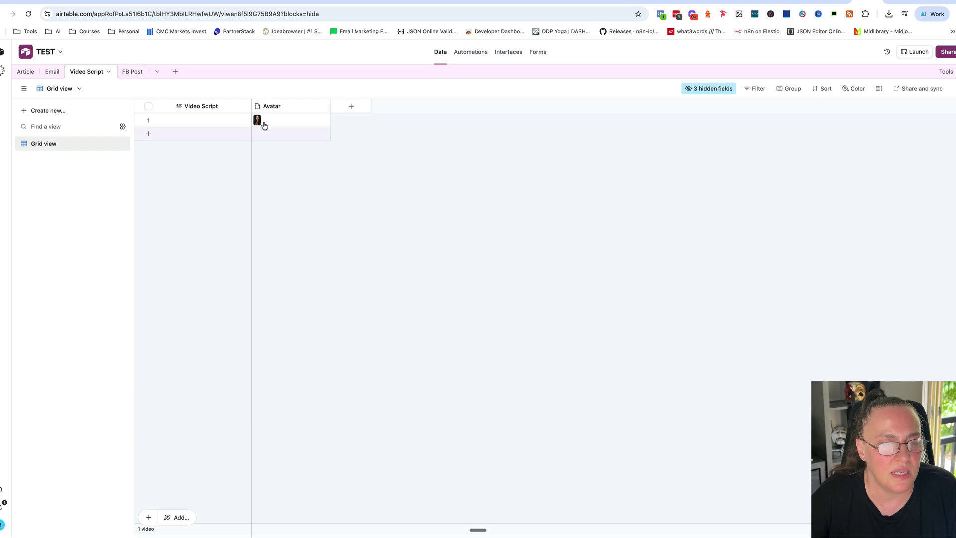
left_click(896, 2)
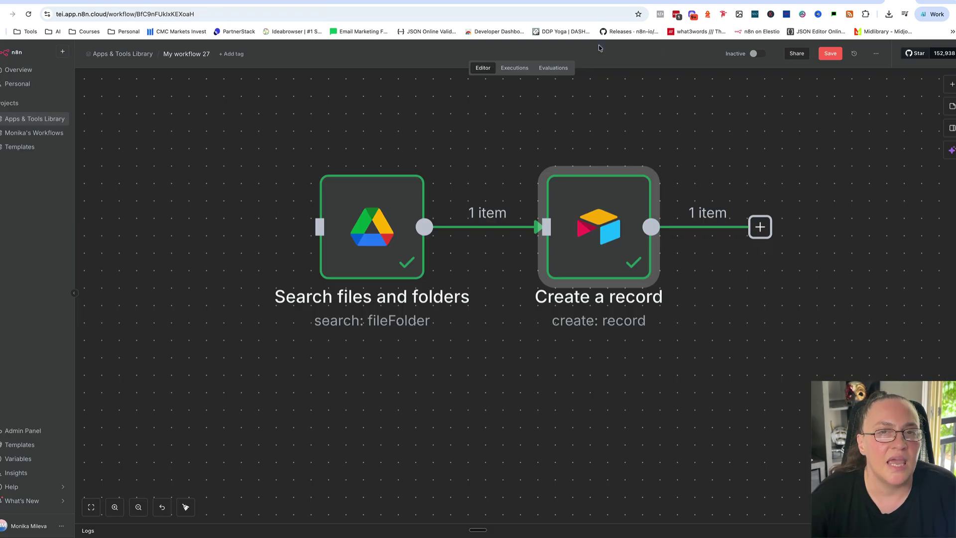